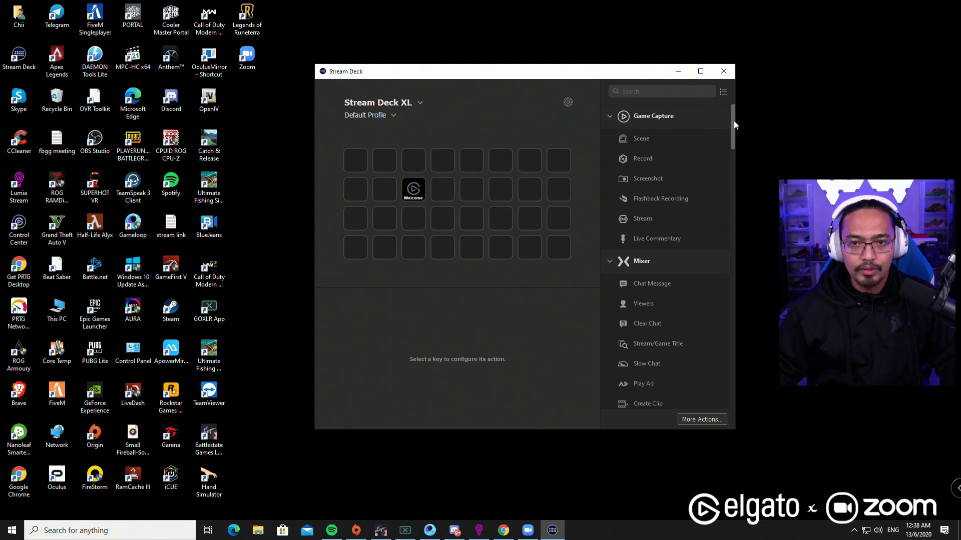
Move the Zoom home window beside the Stream Deck XL Default Profile, which holds only the Welcome key.
left_click_drag(734, 121, 731, 136)
Show Zoom's Keyboard Shortcuts settings listing Alt+A for Mute/Unmute, arranged beside the Stream Deck window.
left_click(532, 531)
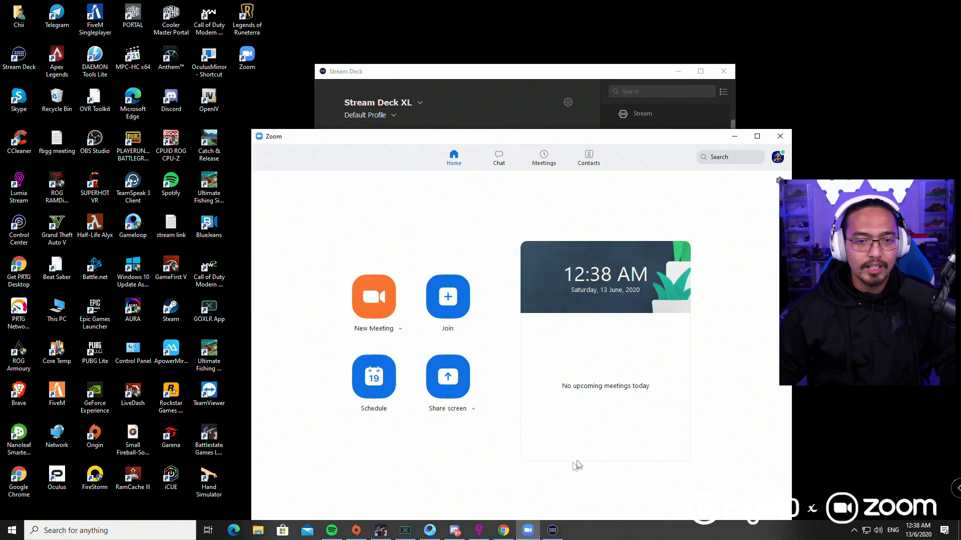
left_click_drag(666, 143, 581, 72)
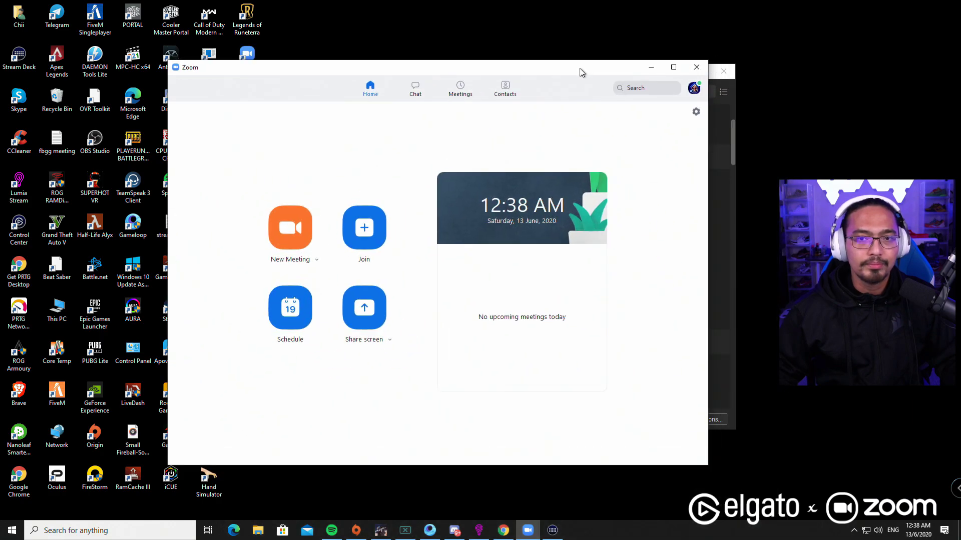
left_click(696, 113)
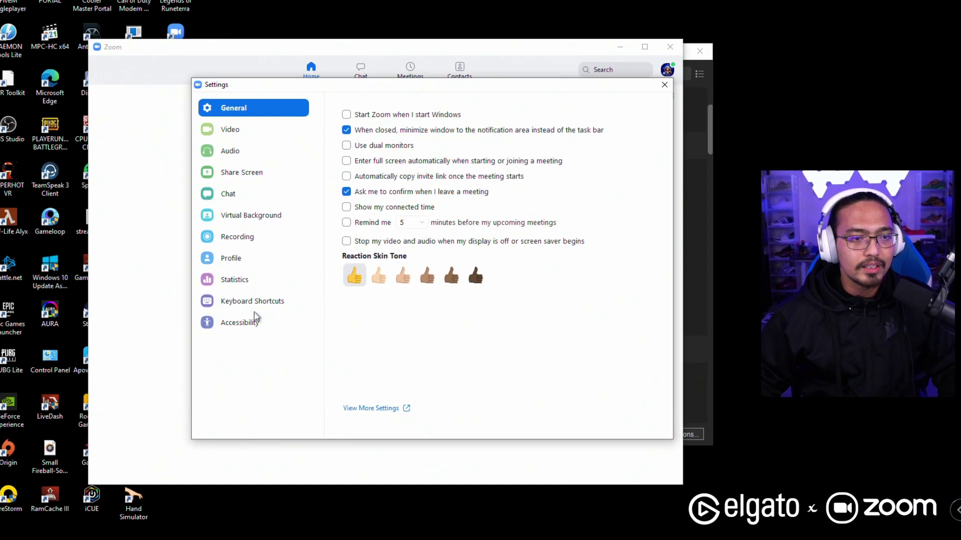
left_click(331, 303)
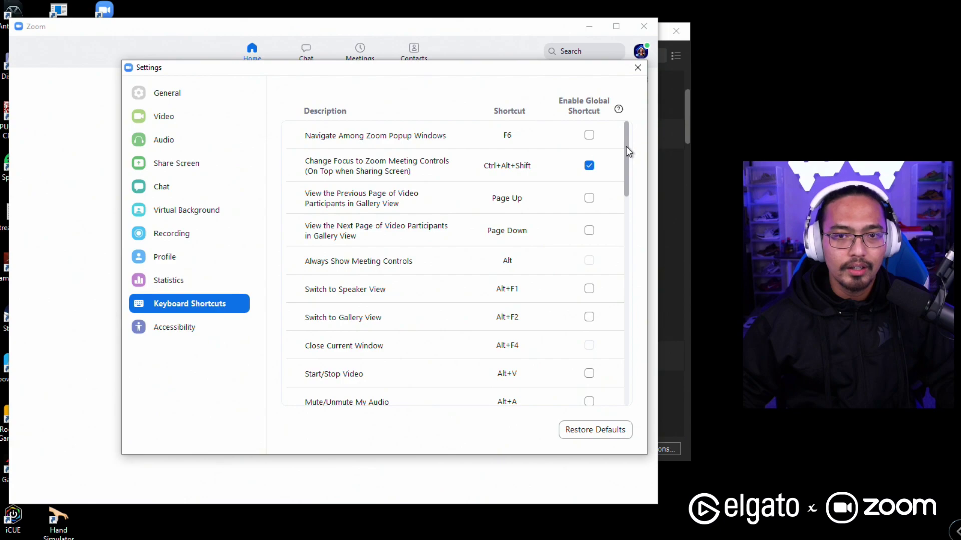
mouse_move(626, 146)
left_mouse_down()
mouse_move(614, 253)
mouse_move(621, 314)
mouse_move(628, 143)
left_mouse_up()
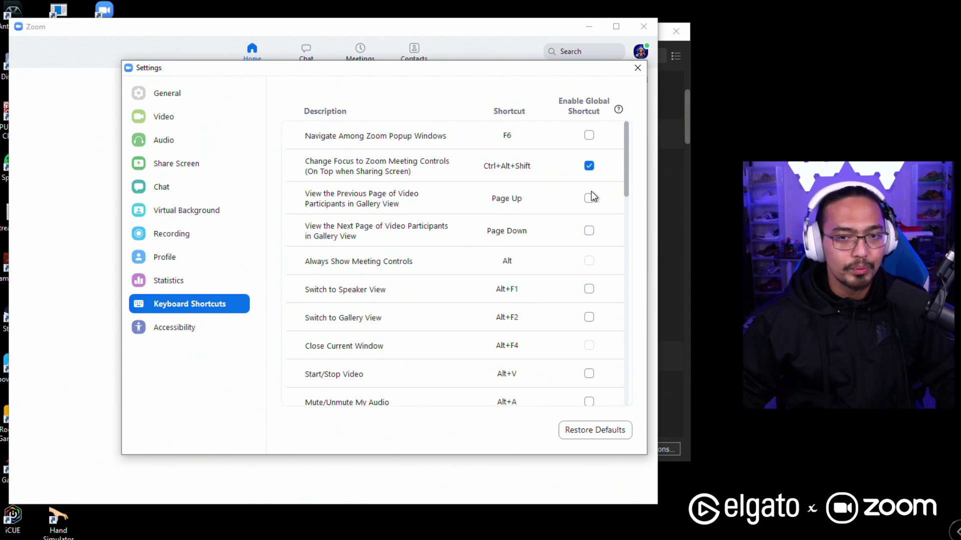
left_click_drag(626, 163, 632, 187)
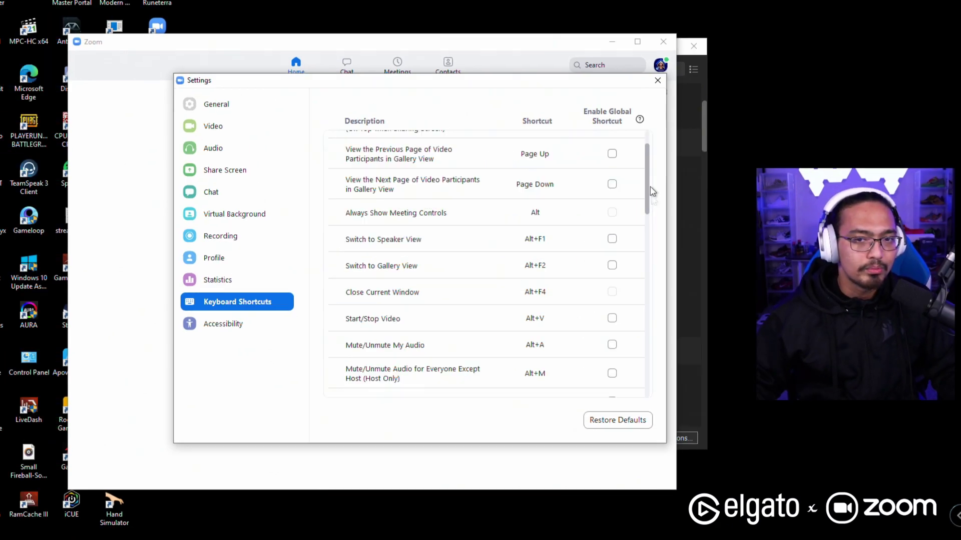
left_click_drag(520, 81, 327, 184)
left_click_drag(599, 75, 524, 25)
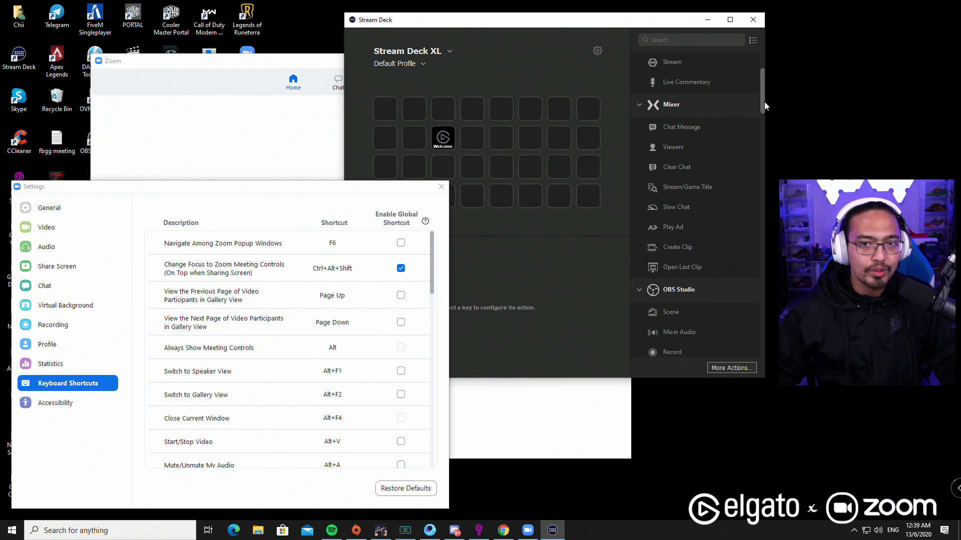
Scroll to the System actions and put a Hotkey action on the top-right XL key.
left_click_drag(763, 101, 752, 220)
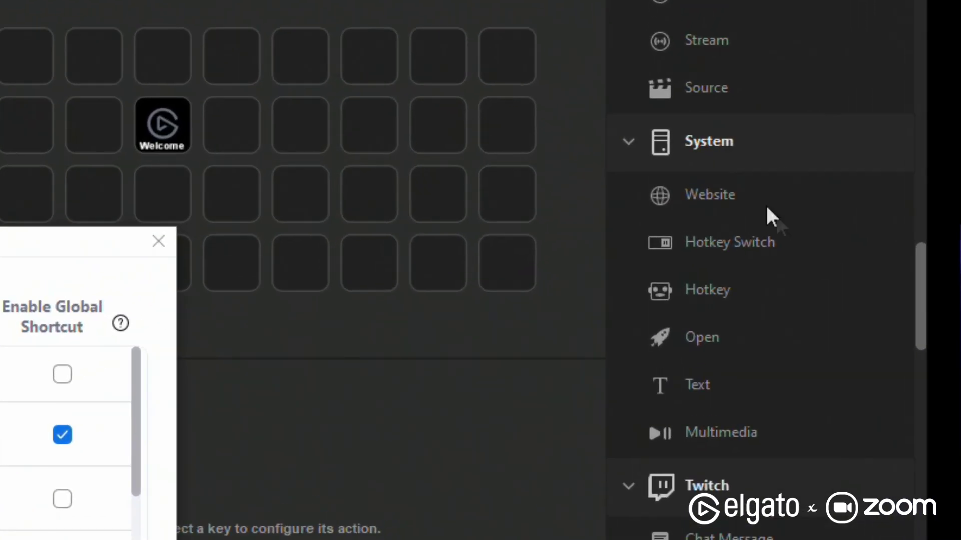
left_click_drag(718, 288, 500, 58)
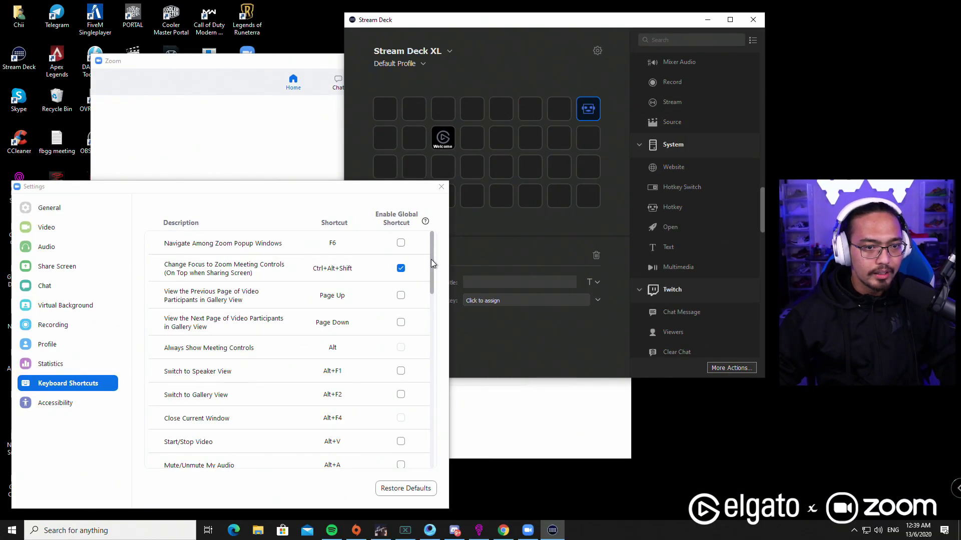
left_click_drag(135, 414, 135, 431)
left_click_drag(431, 266, 432, 288)
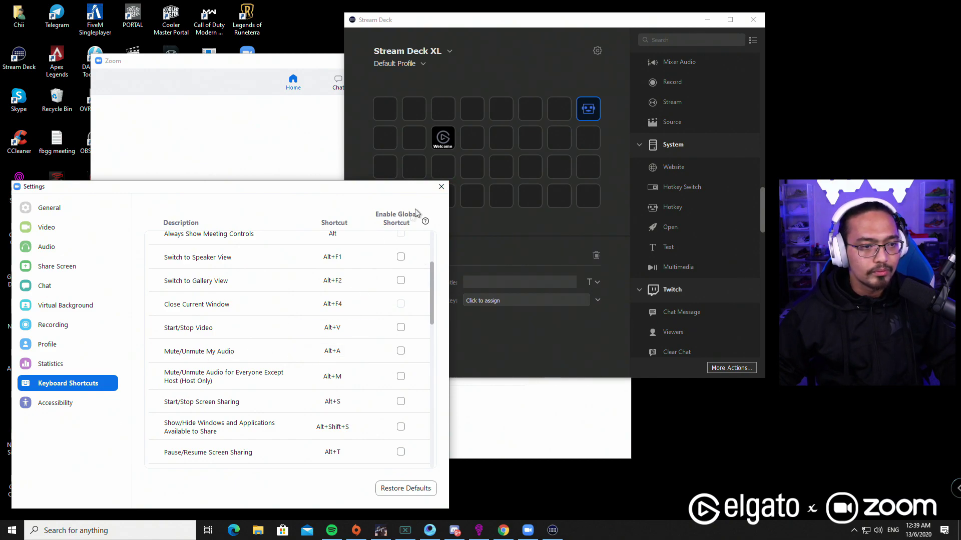
Close Zoom Settings, set the key's hotkey to Alt+A, and join the meeting with computer audio.
left_click(441, 187)
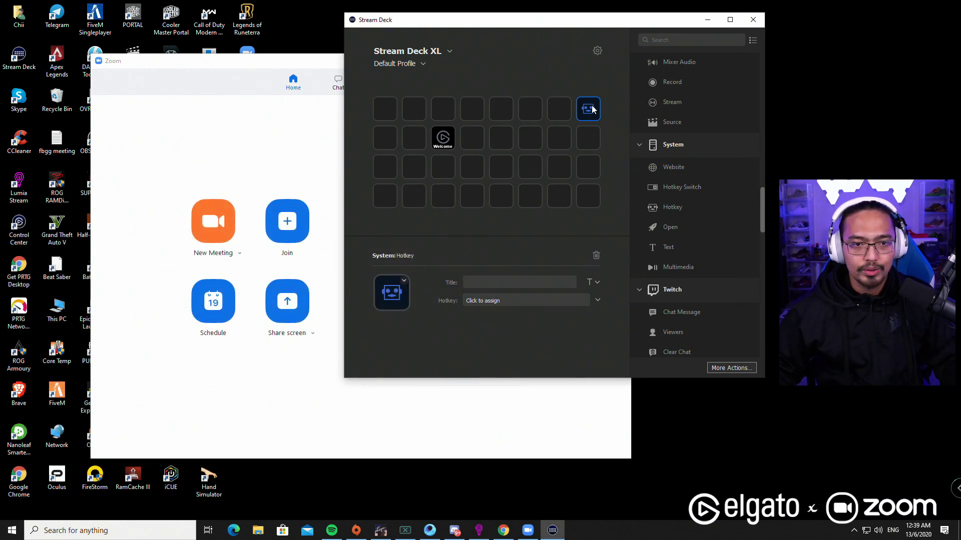
key("alt+a")
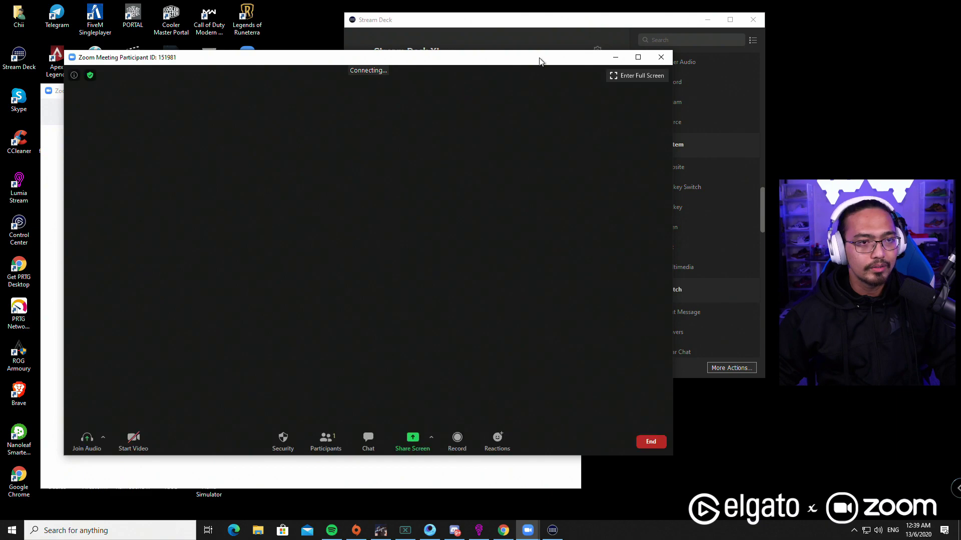
left_click(506, 240)
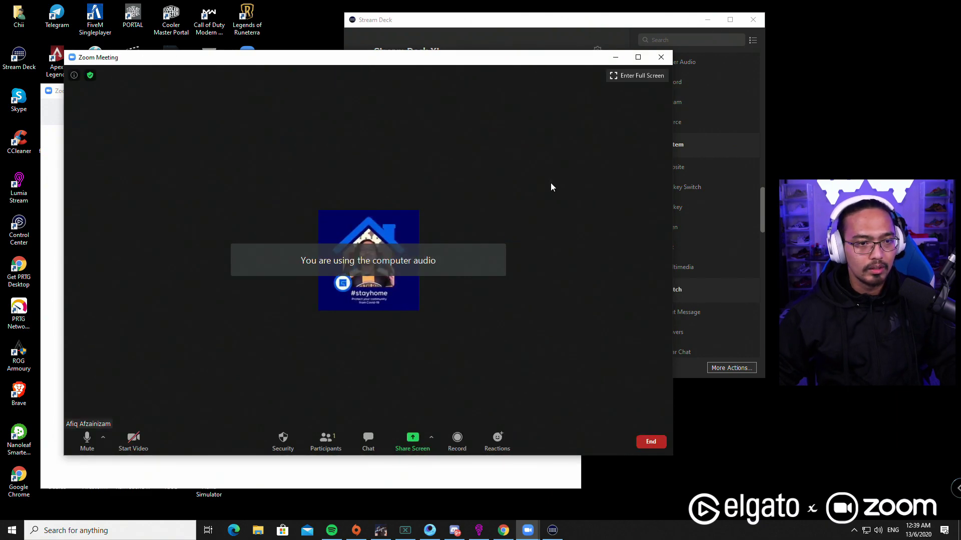
Reposition the Zoom meeting window and move the Stream Deck window down-right so both show.
left_click_drag(544, 65, 571, 32)
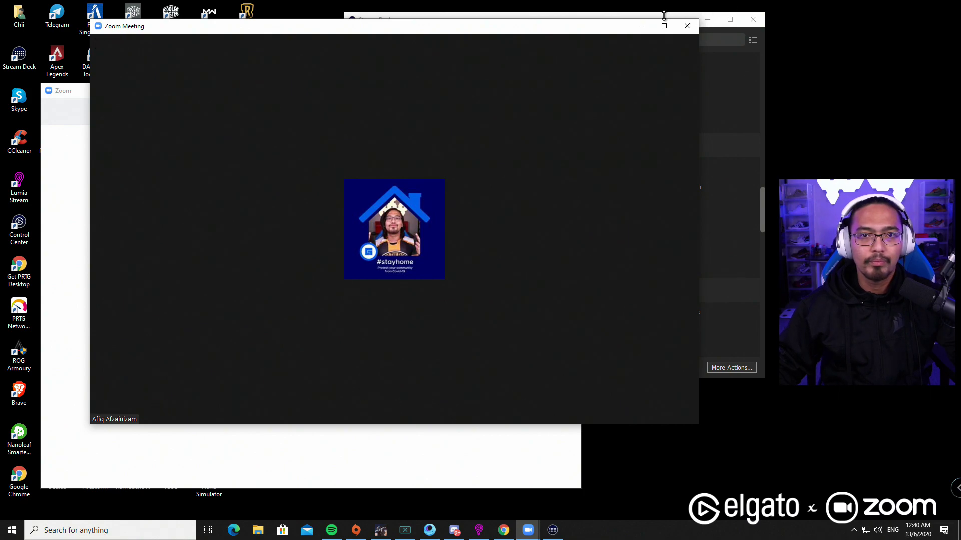
left_click(662, 20)
left_click_drag(663, 20, 796, 89)
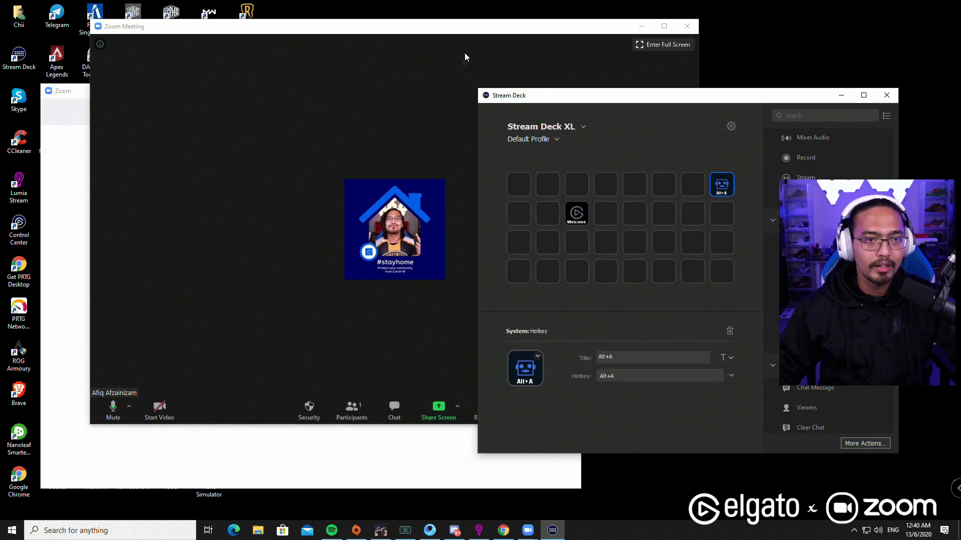
left_click(497, 50)
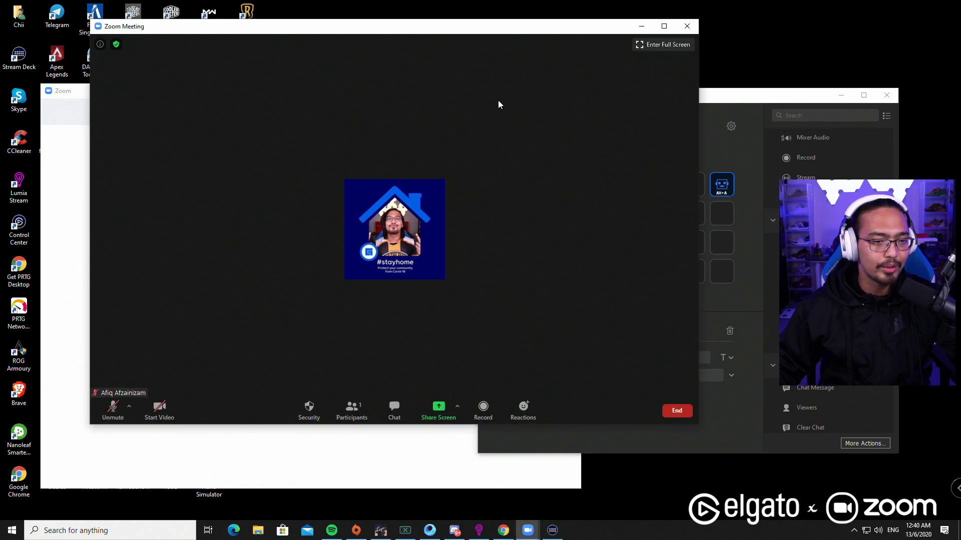
Toggle the meeting microphone unmute, mute, unmute using the Alt+A key.
key("alt+a")
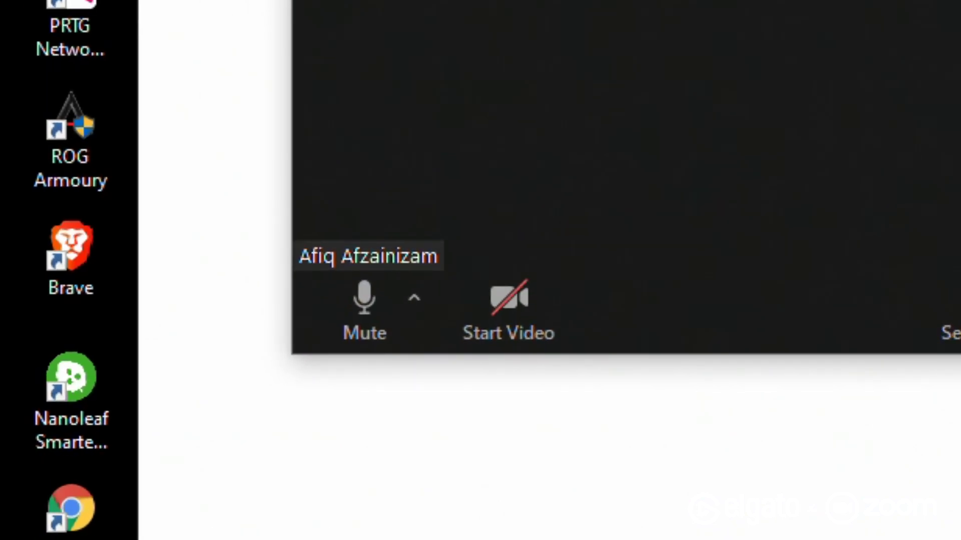
key("alt+a")
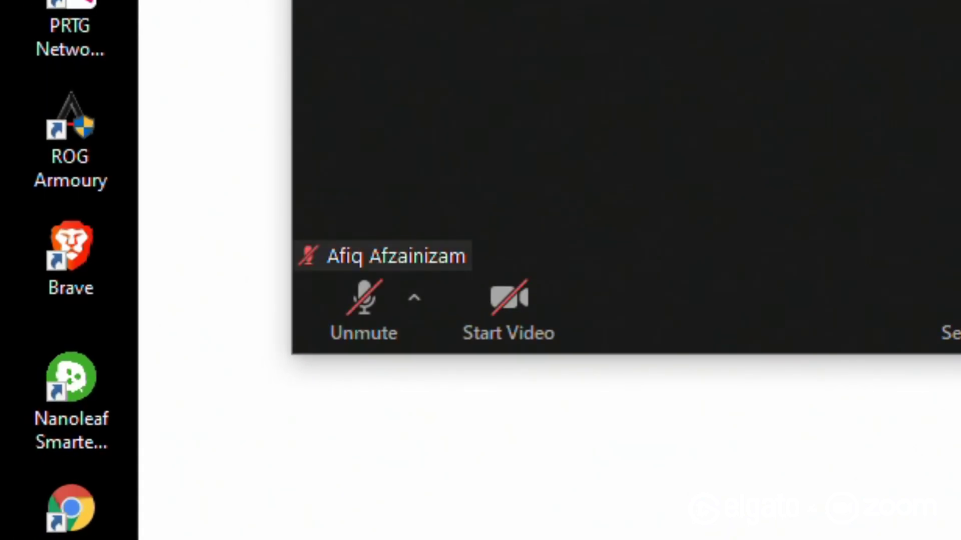
key("alt+a")
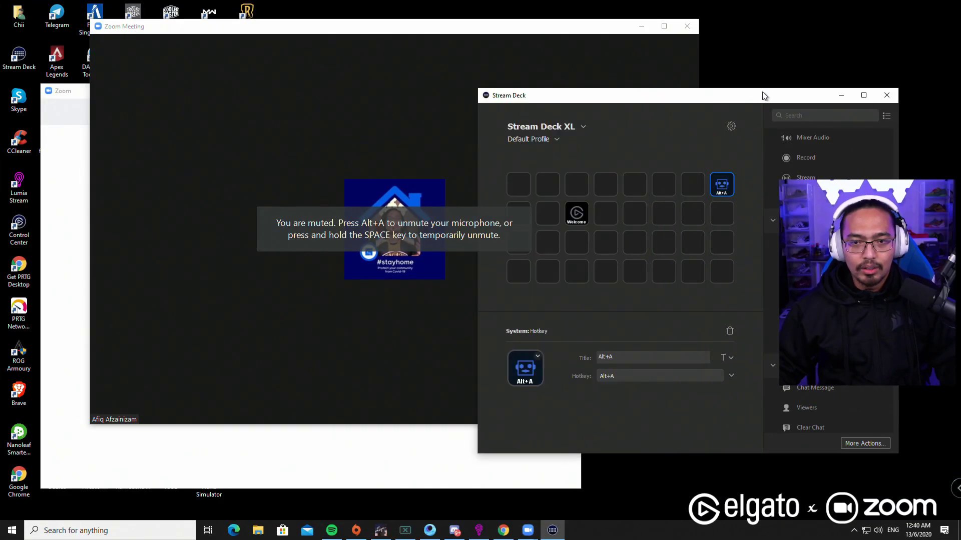
Reopen Zoom's Keyboard Shortcuts and scroll to Alt+F for Enter/Exit Full Screen Mode.
left_click(274, 472)
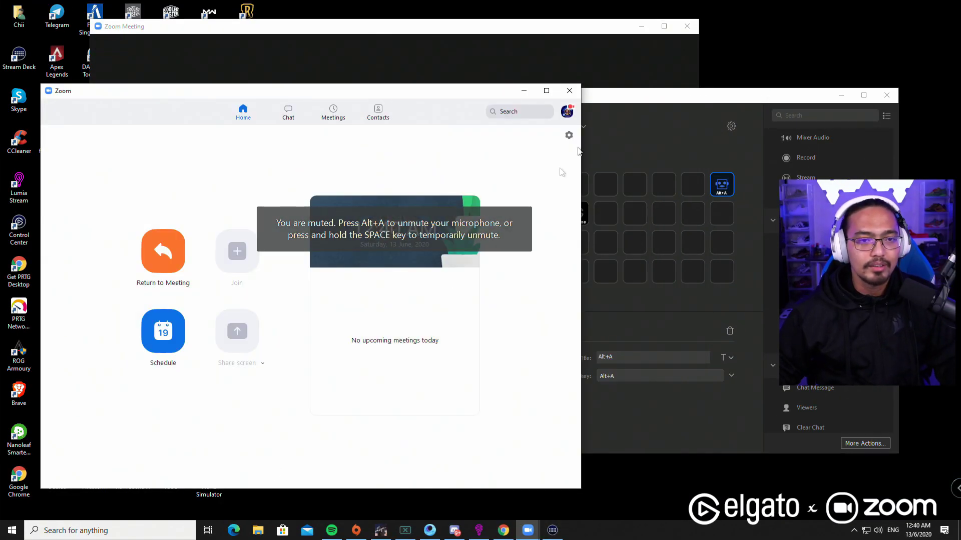
left_click(571, 133)
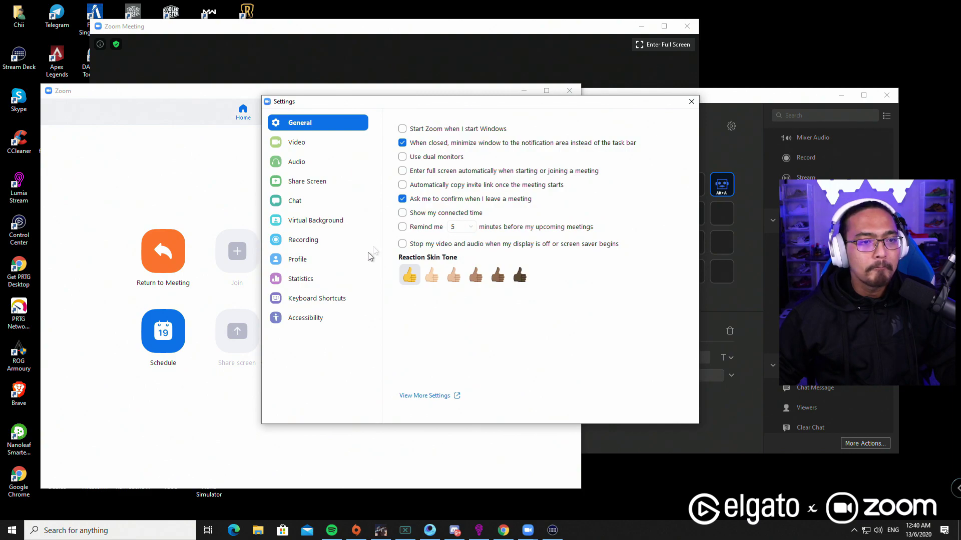
left_click(317, 298)
left_click_drag(680, 196, 673, 277)
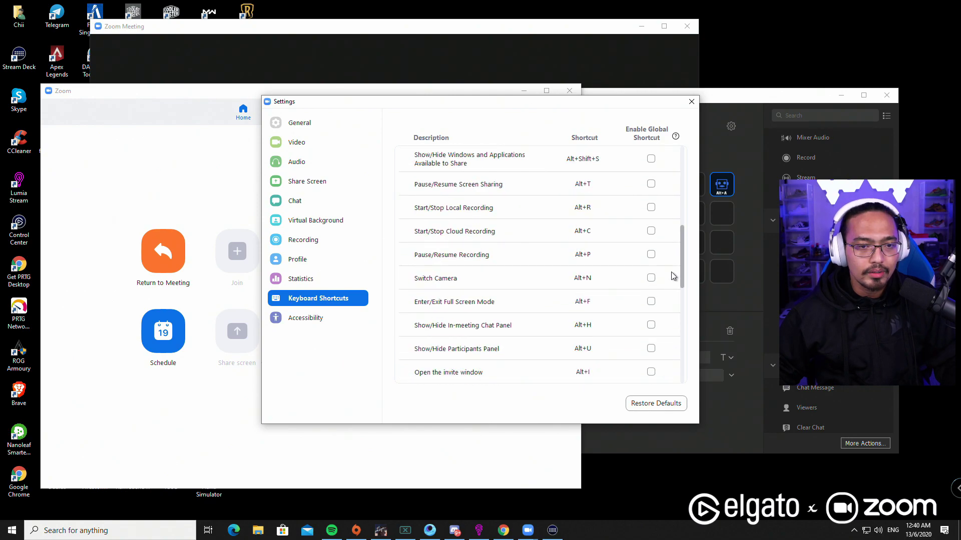
left_click(744, 152)
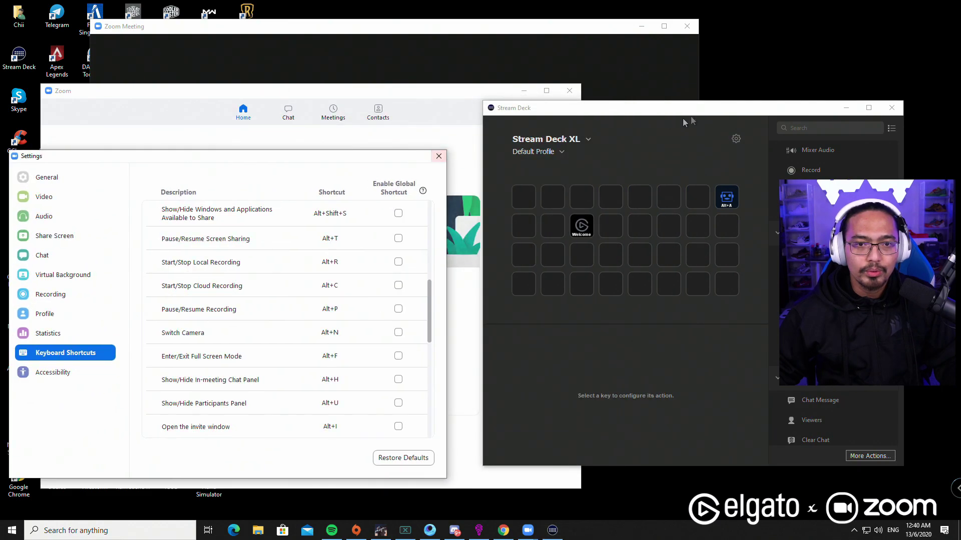
Put a Hotkey action sending Alt+F on the empty key left of the Alt+A key.
left_click(704, 206)
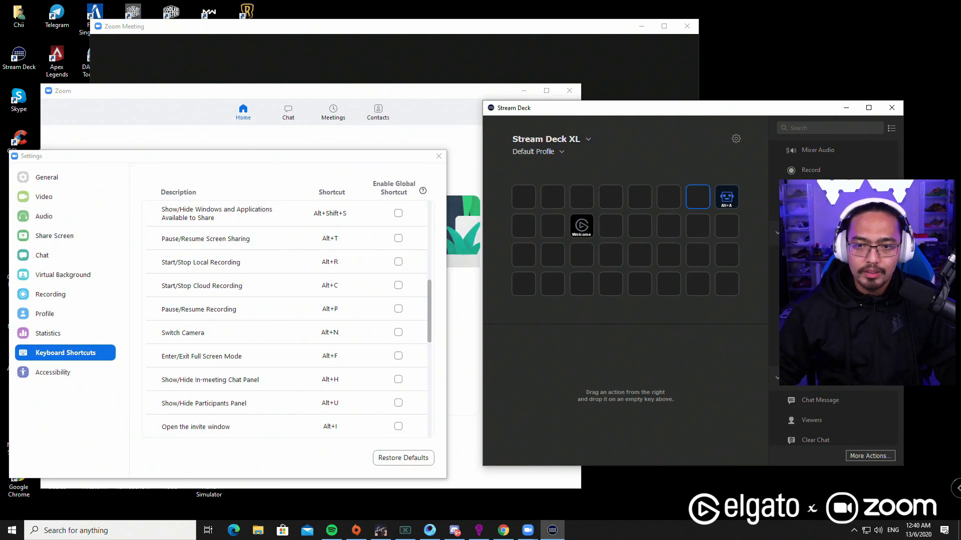
left_click_drag(800, 230, 702, 197)
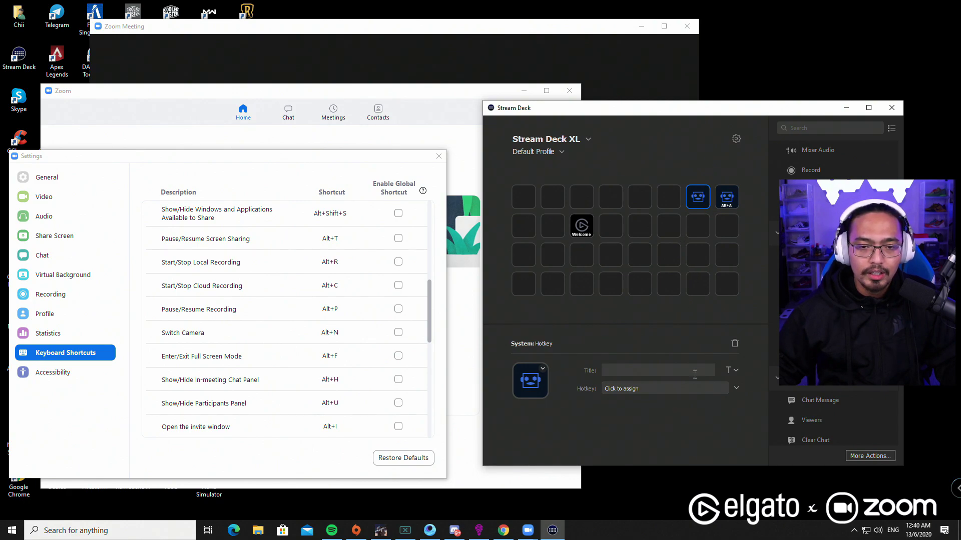
key("alt+f")
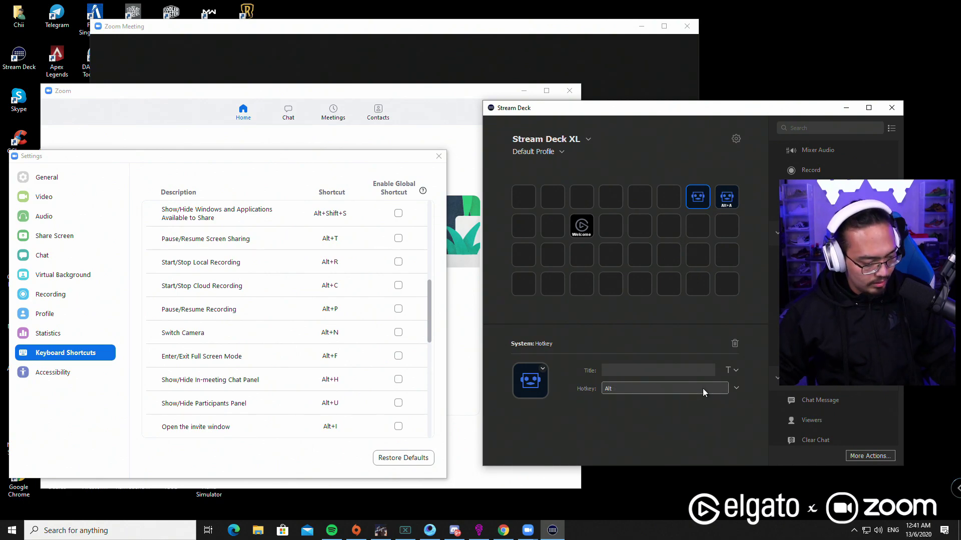
left_click(751, 234)
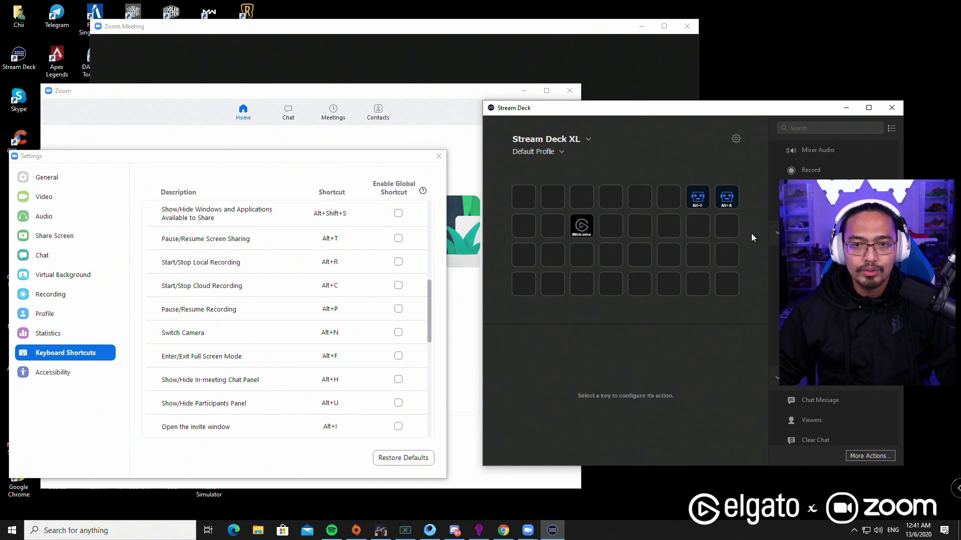
Close Zoom Settings, rearrange the windows, and toggle the meeting into and out of full screen with Alt+F.
left_click(443, 157)
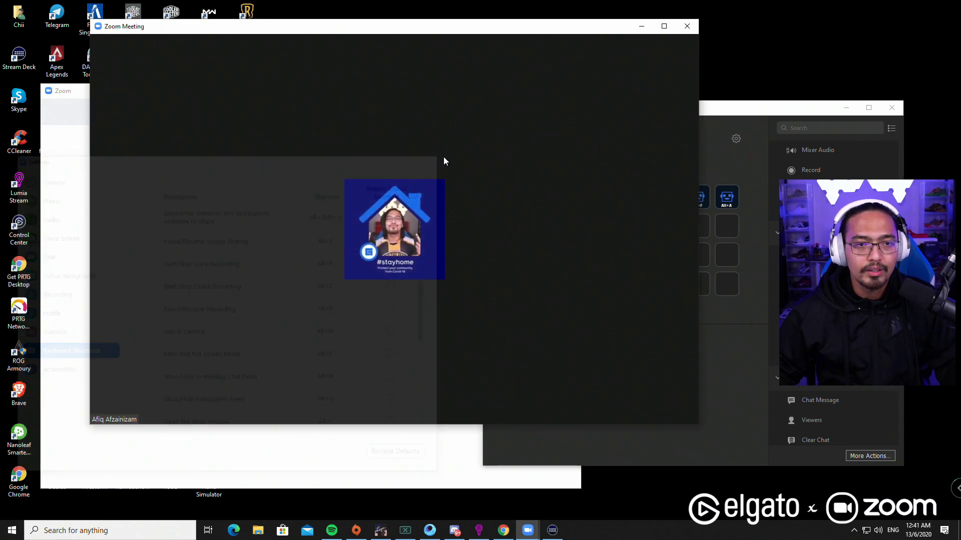
left_click_drag(576, 34, 518, 69)
left_click_drag(565, 111, 592, 86)
left_click(516, 69)
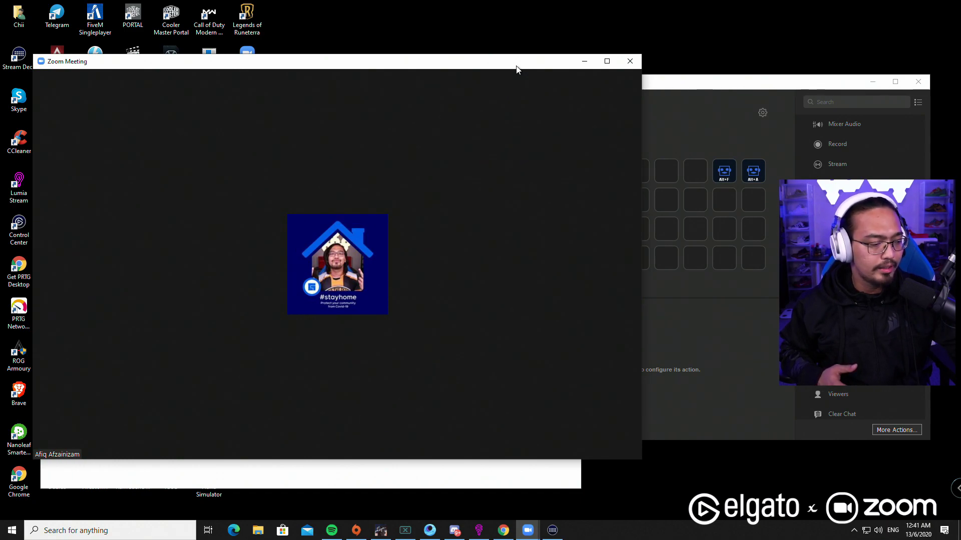
key("alt+f")
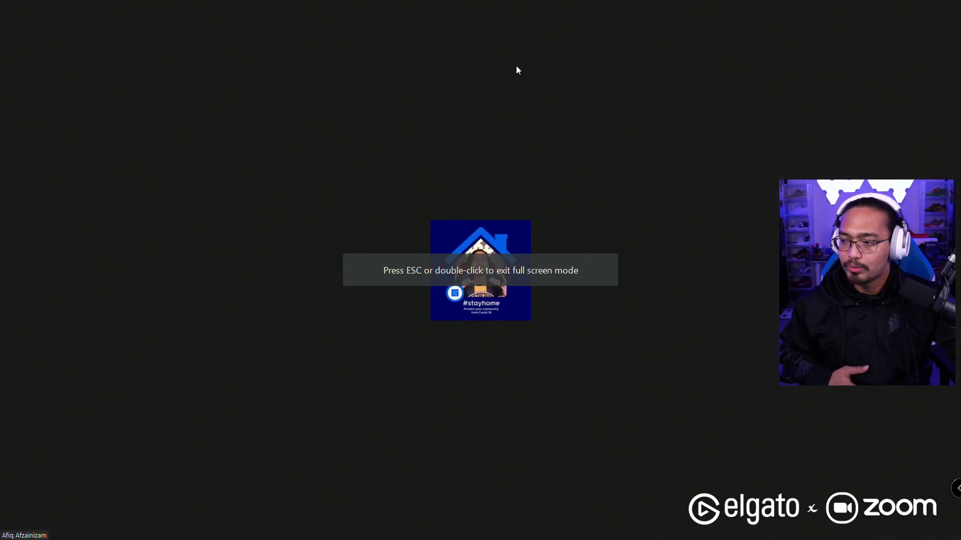
key("alt+f")
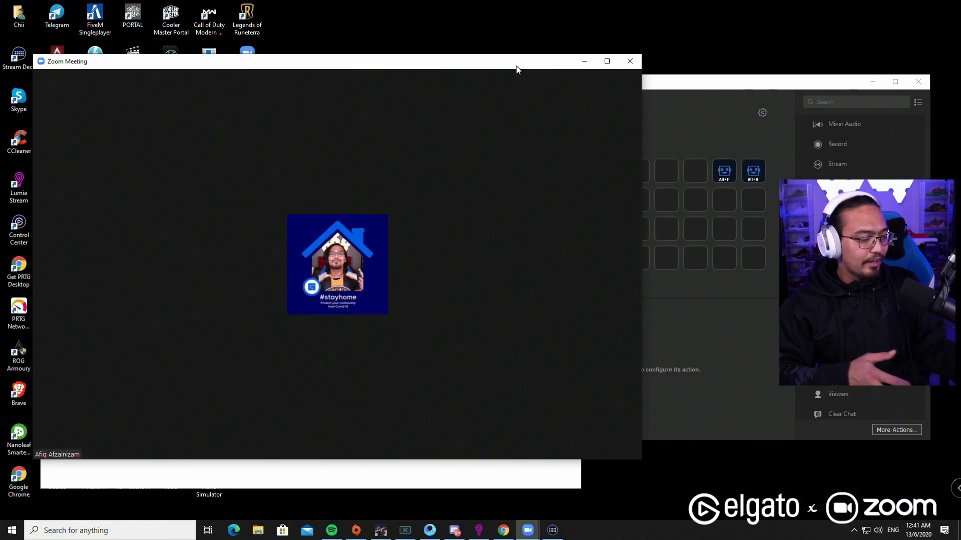